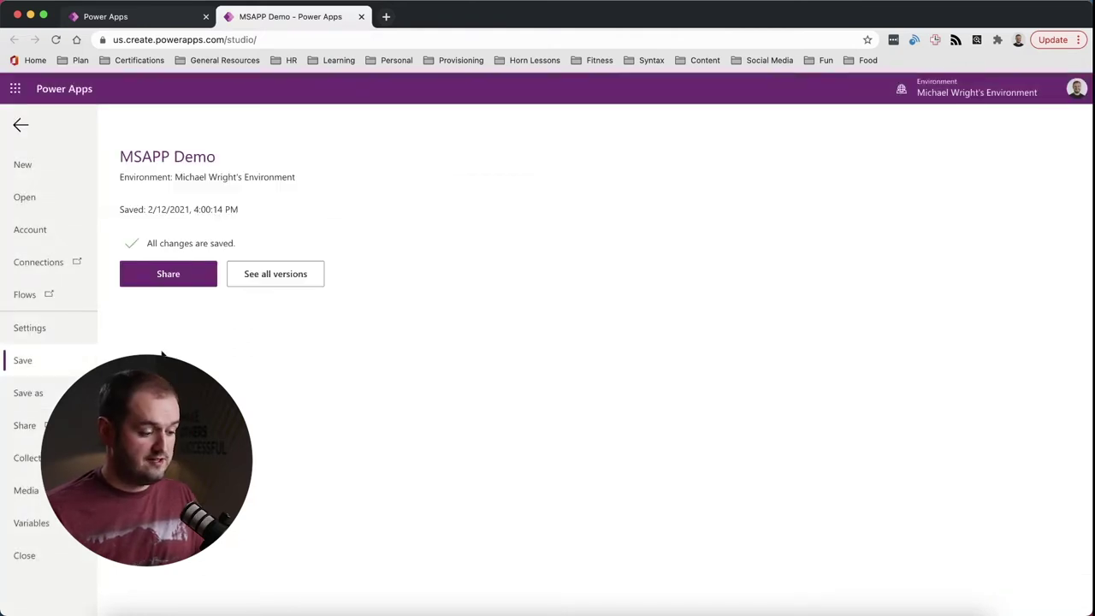
- Insert a button on Screen1 and set its text to "Original Btn"
{"action": "left_click", "coordinate": [21, 127]}
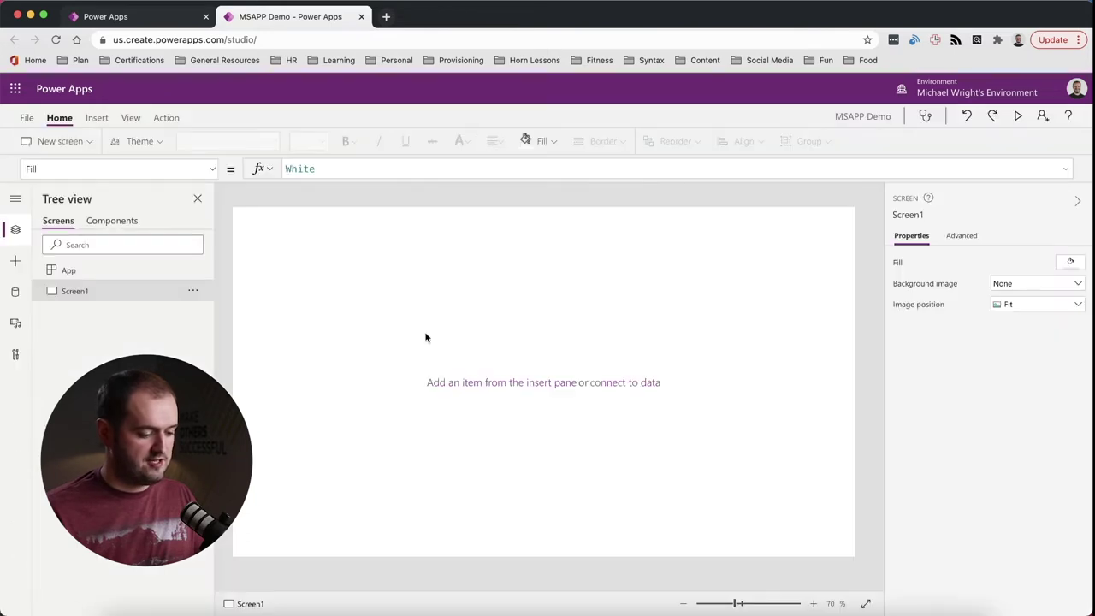
{"action": "left_click", "coordinate": [96, 118]}
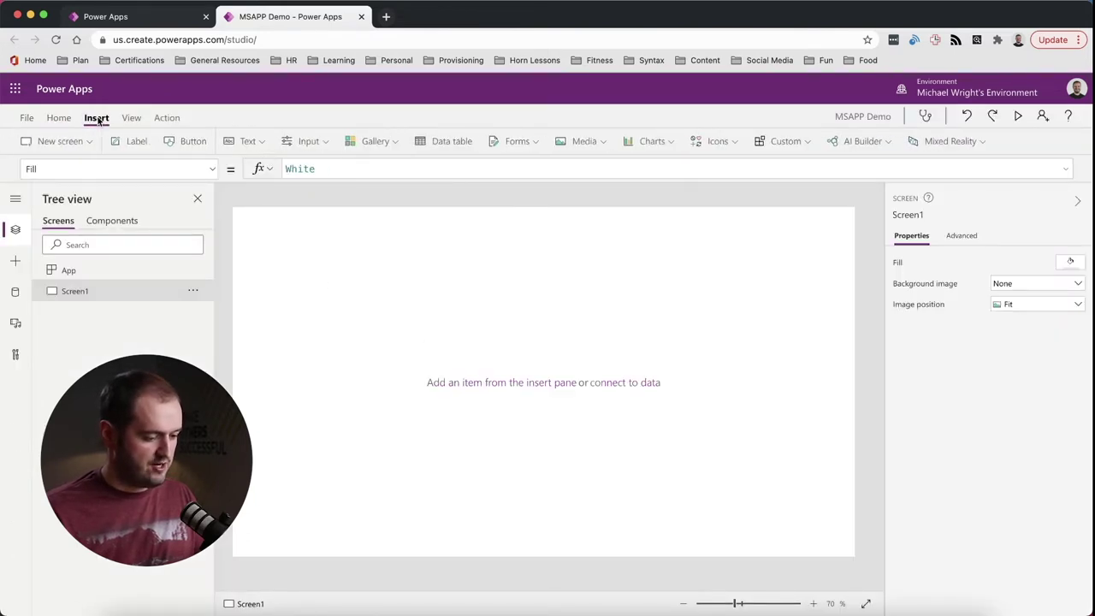
{"action": "left_click", "coordinate": [178, 142]}
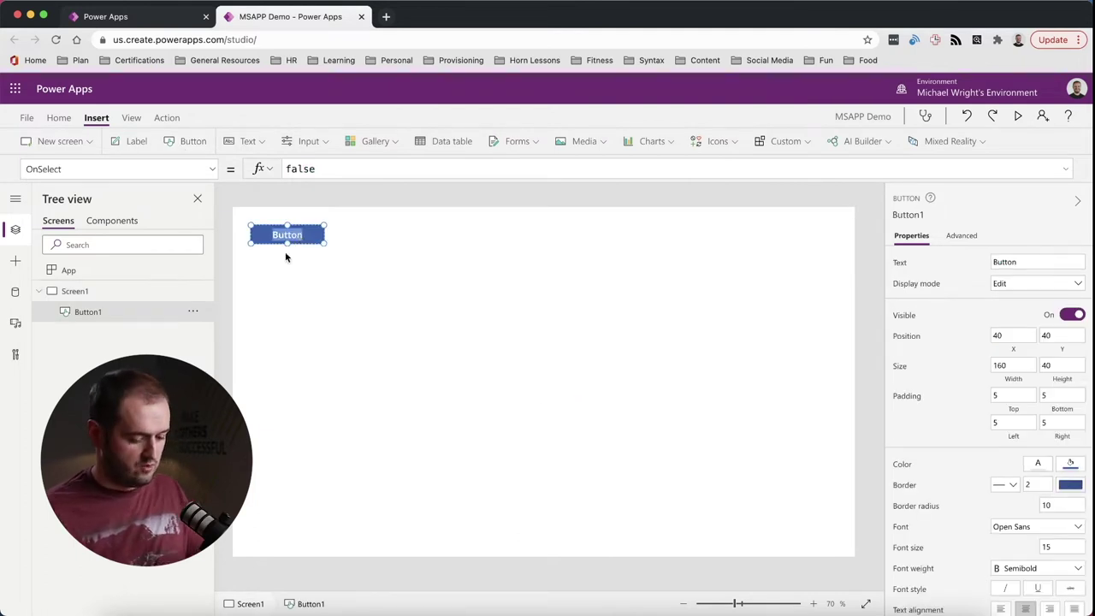
{"action": "double_click", "coordinate": [287, 235]}
{"action": "type", "text": "Original Btn"}
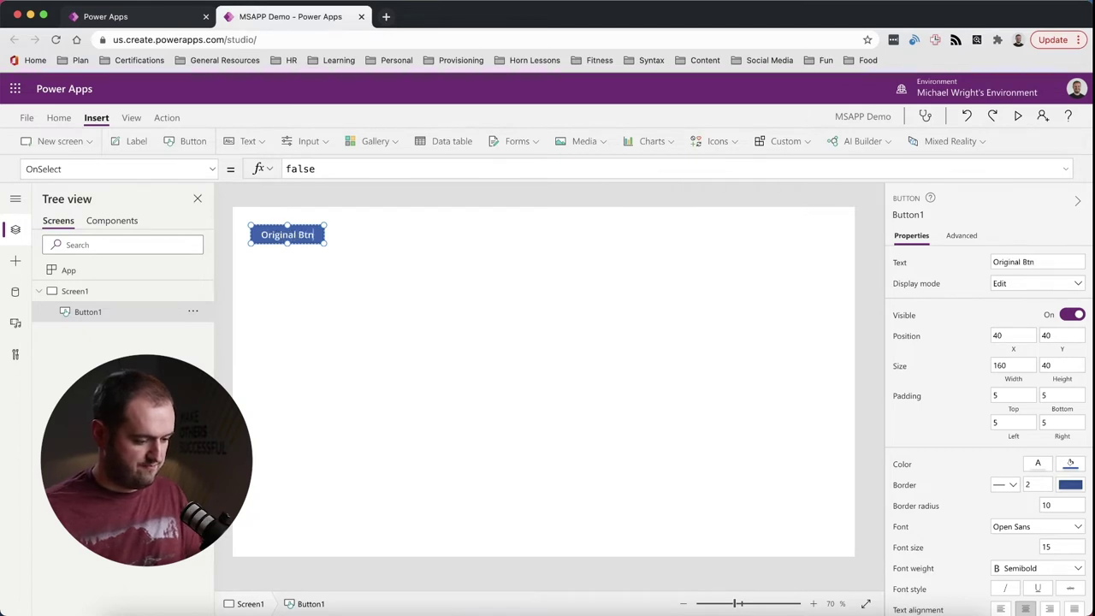
- Save the MSAPP Demo app and download a copy of it to this computer
{"action": "left_click", "coordinate": [25, 117]}
{"action": "left_click", "coordinate": [140, 306]}
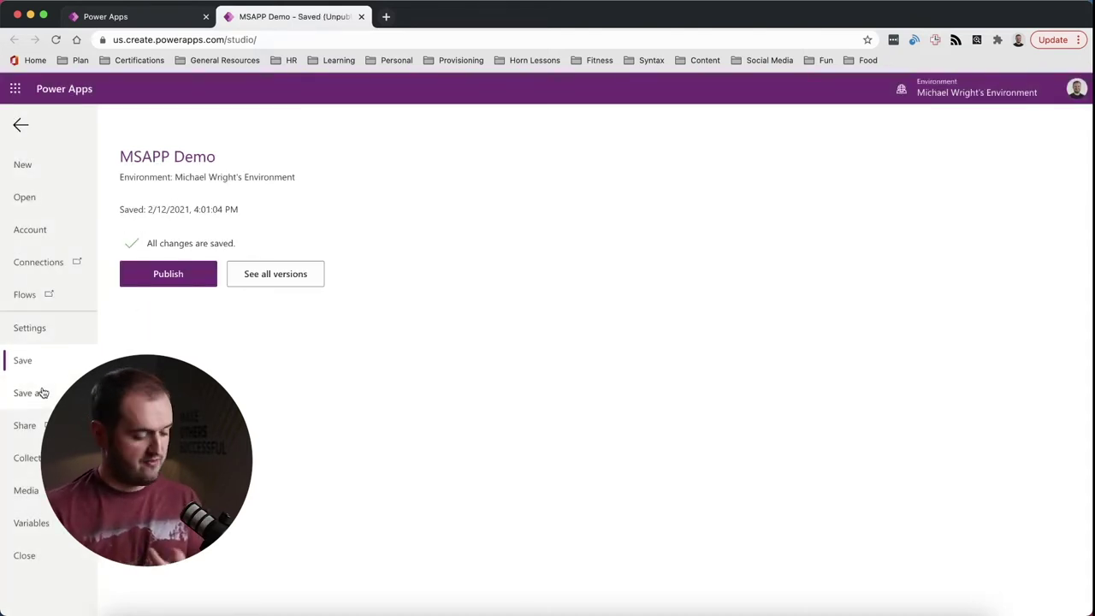
{"action": "left_click", "coordinate": [42, 392]}
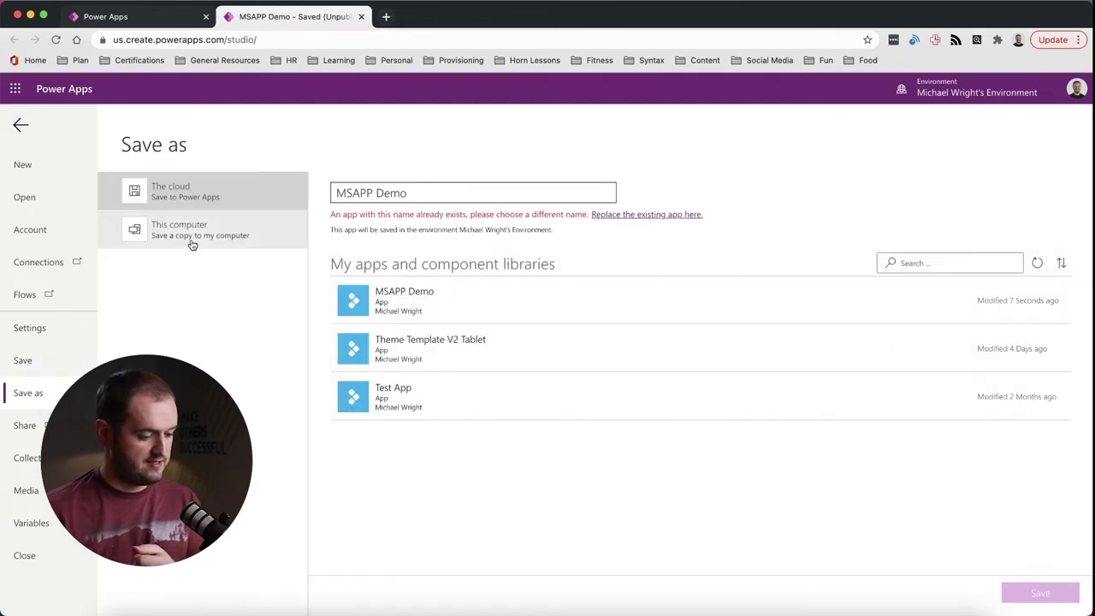
{"action": "left_click", "coordinate": [193, 244]}
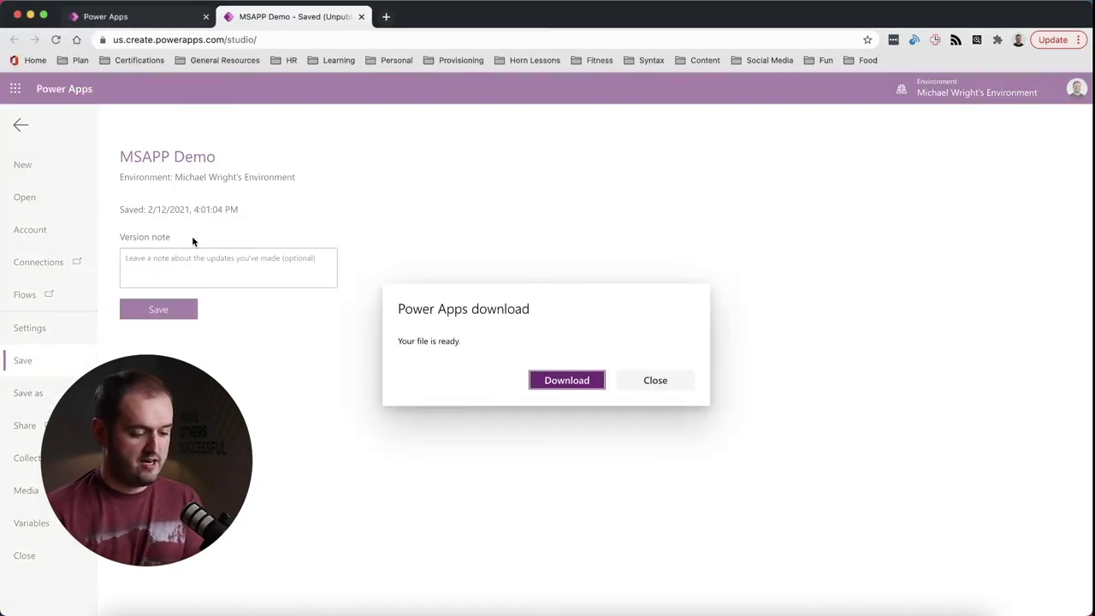
{"action": "left_click", "coordinate": [567, 378]}
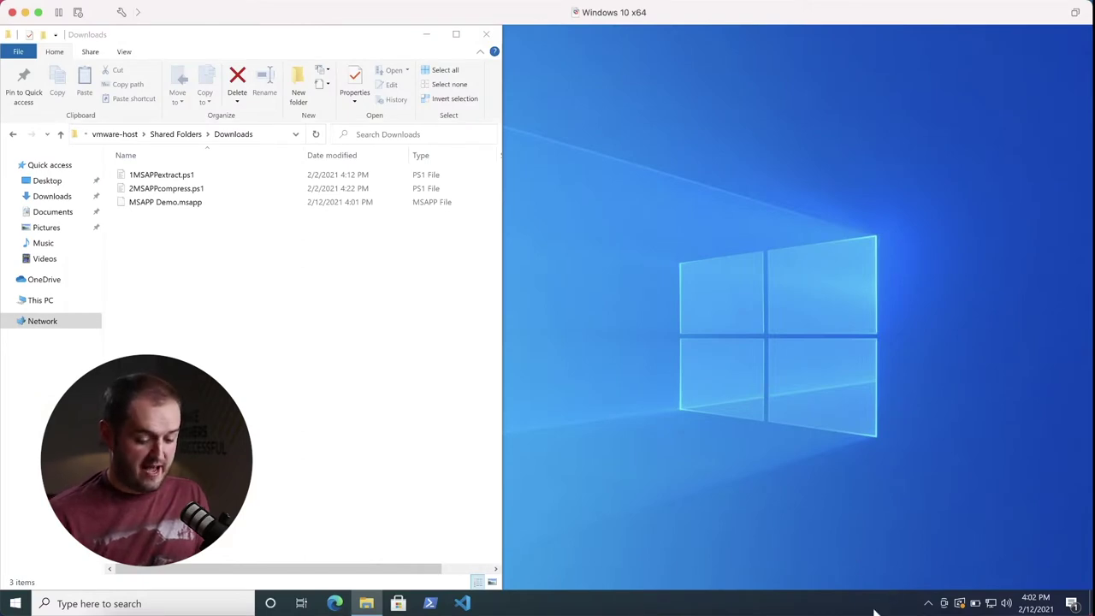
- Switch to the Windows Downloads folder, run 1MSAPPextract.ps1 with PowerShell, and open the extracted MSAPP Demo folder
{"action": "right_click", "coordinate": [170, 177]}
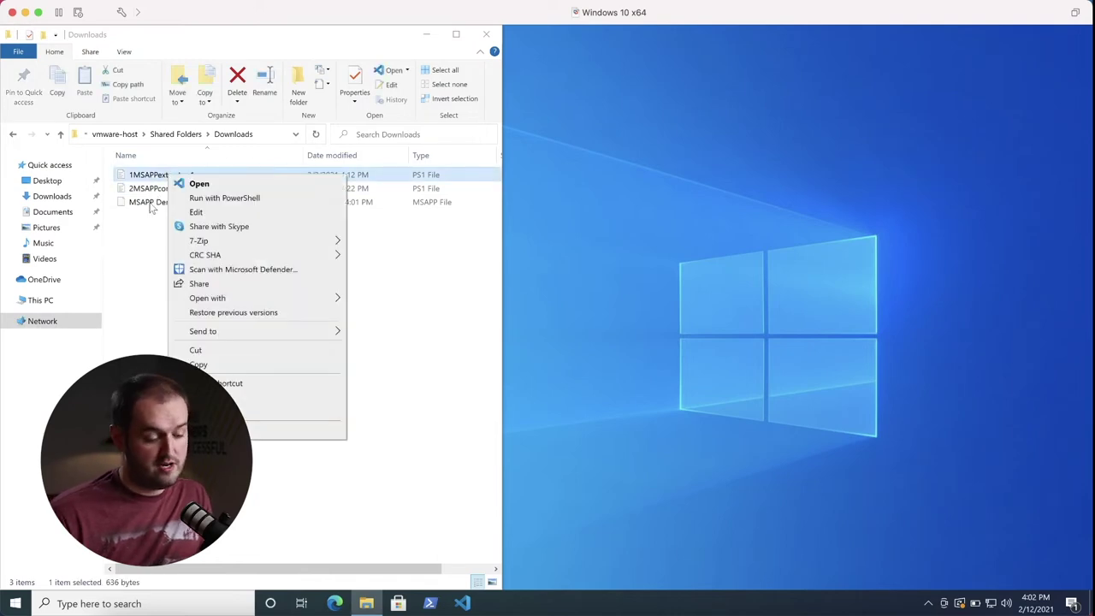
{"action": "left_click", "coordinate": [212, 197]}
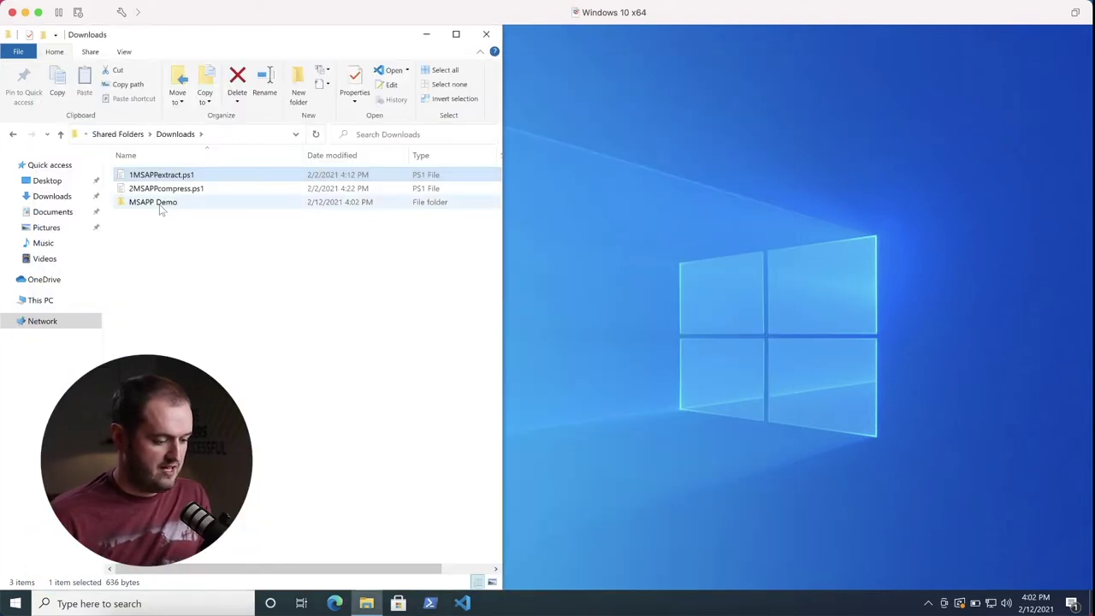
{"action": "double_click", "coordinate": [160, 205]}
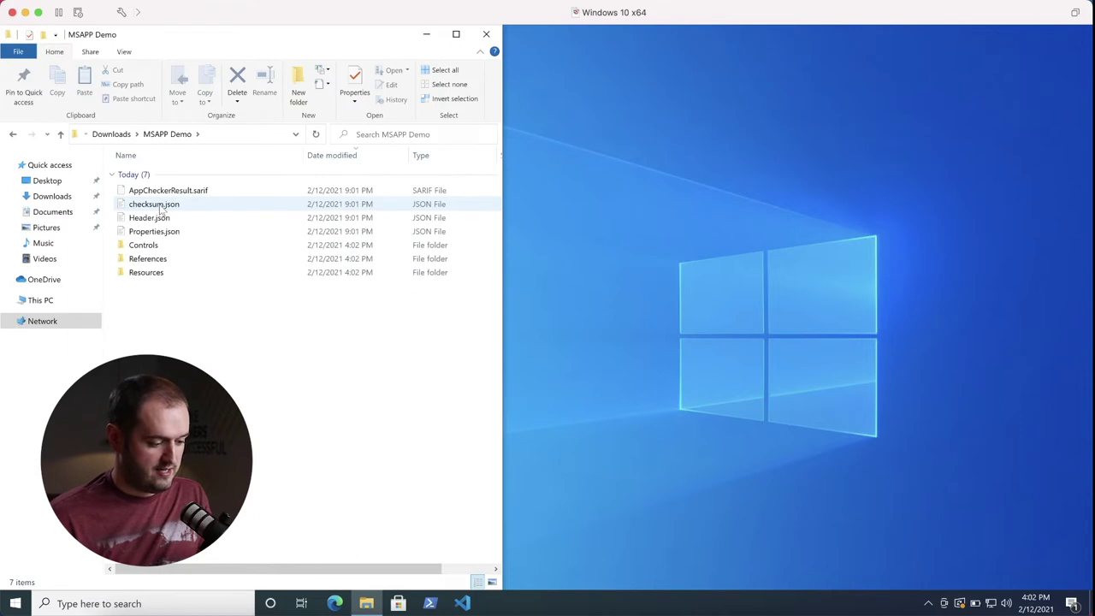
- Open Themes.json from the References folder in Visual Studio Code and format the document into readable, indented JSON
{"action": "double_click", "coordinate": [152, 260]}
{"action": "double_click", "coordinate": [152, 232]}
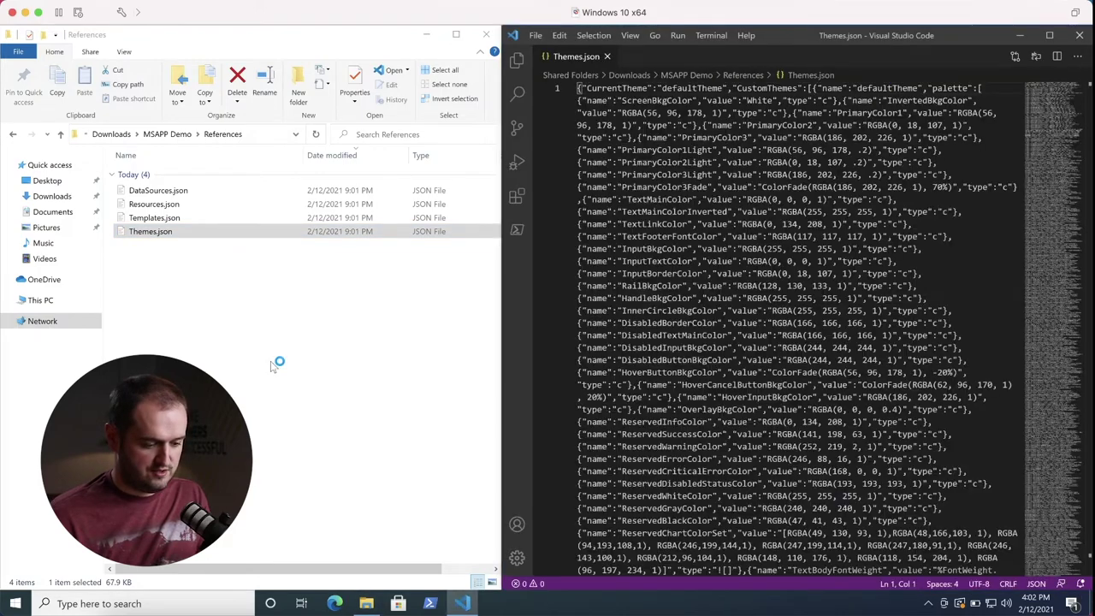
{"action": "left_click", "coordinate": [657, 324]}
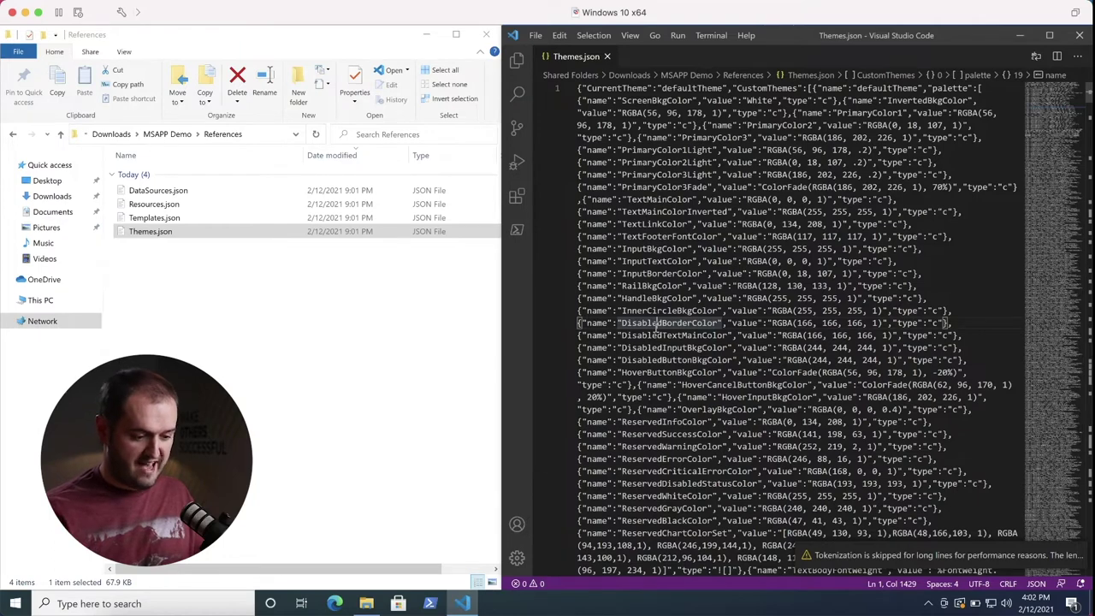
{"action": "key", "text": "shift+alt+f"}
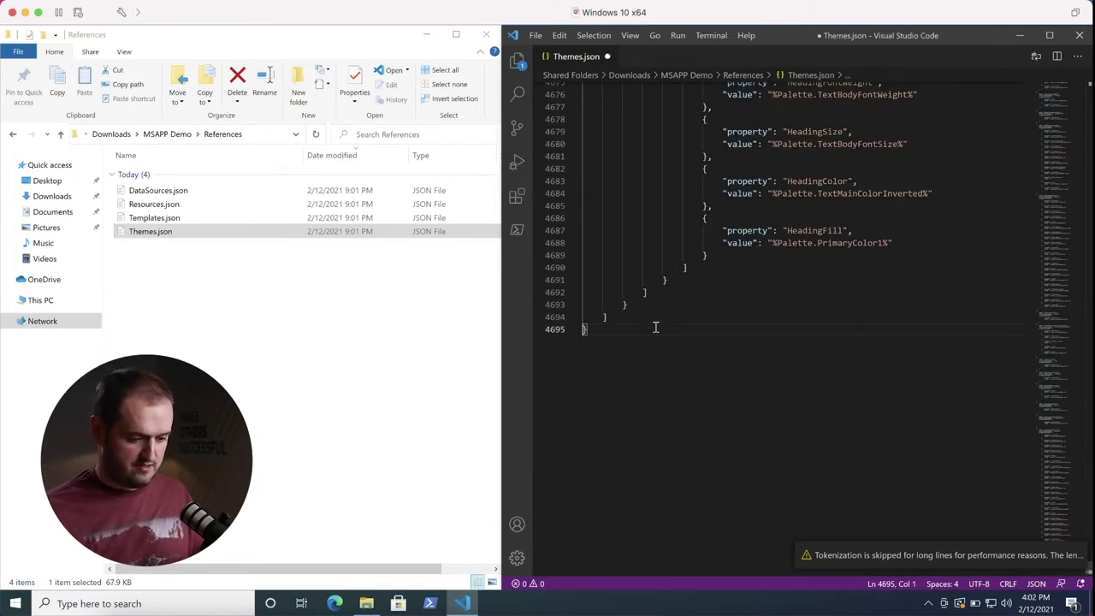
{"action": "key", "text": "ctrl+Home"}
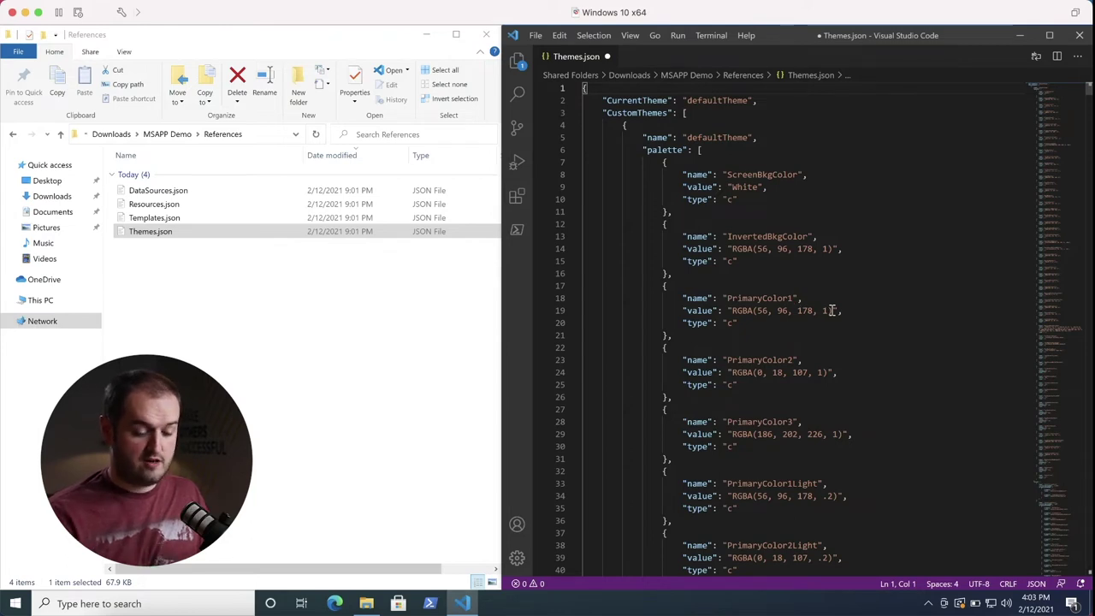
- Replace the PrimaryColor1 value in the defaultTheme palette with VarMyColor, then save and close Themes.json
{"action": "left_click_drag", "start_coordinate": [834, 310], "coordinate": [733, 310]}
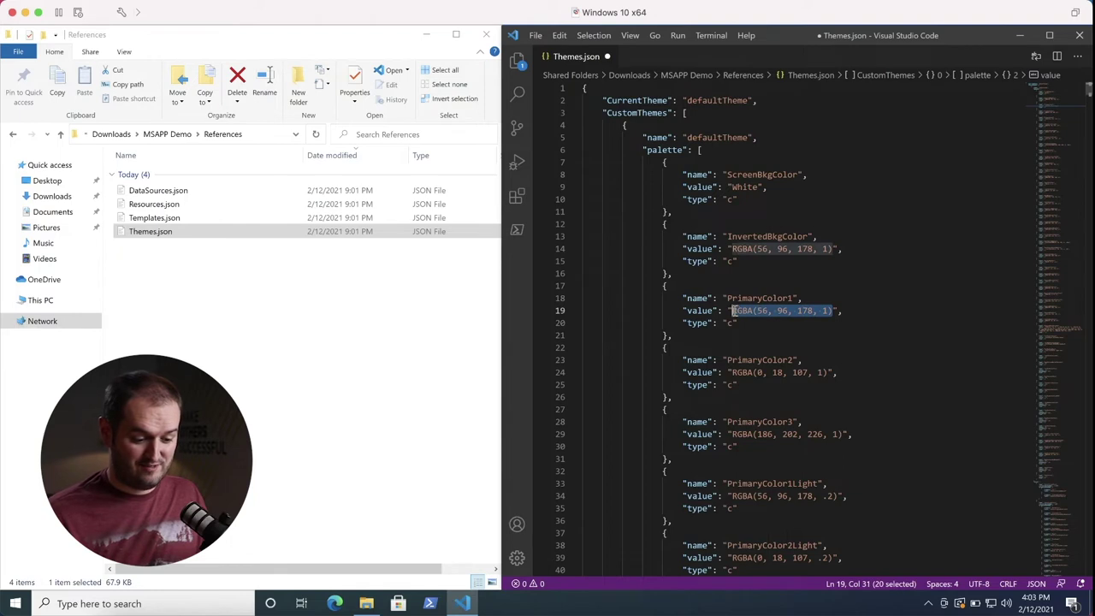
{"action": "type", "text": "DarkMyColor"}
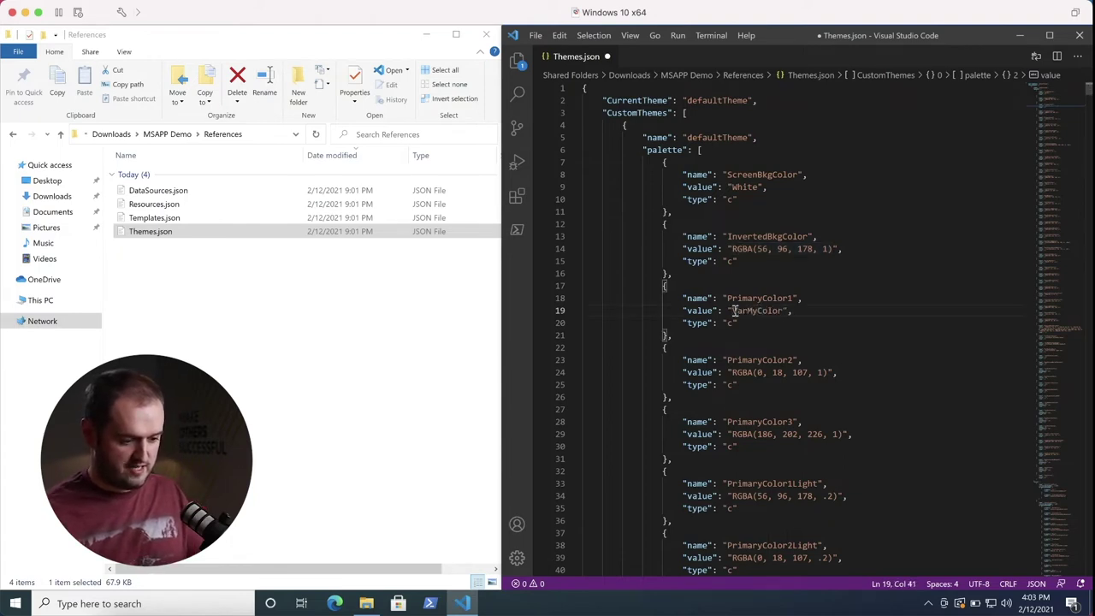
{"action": "key", "text": "ctrl+s"}
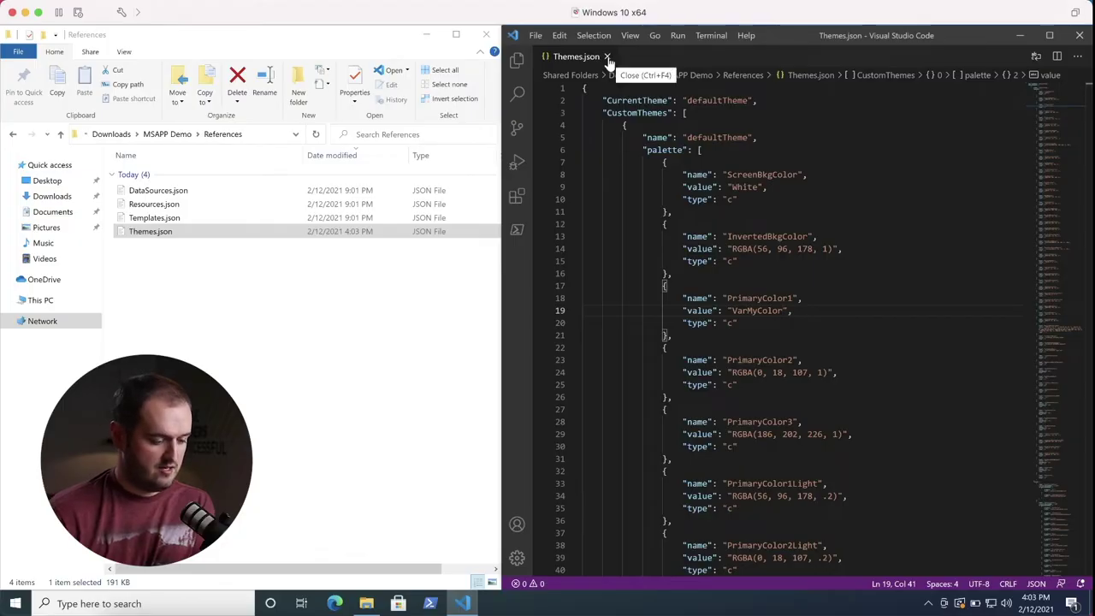
{"action": "left_click", "coordinate": [607, 57]}
{"action": "left_click", "coordinate": [310, 345]}
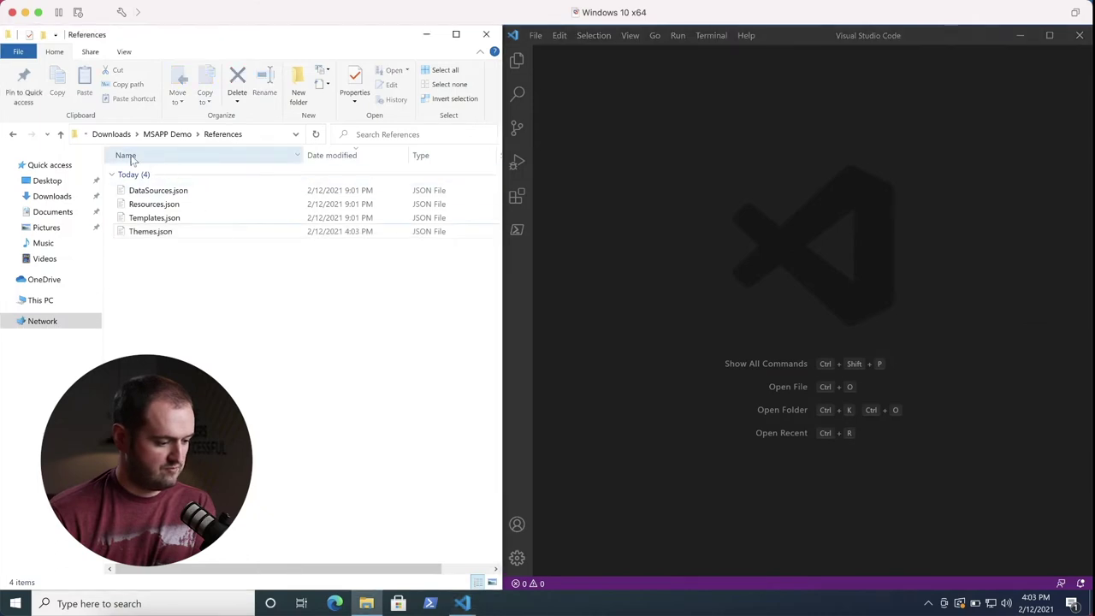
- Run 2MSAPPcompress.ps1 from the Downloads folder with PowerShell and open the resulting NewMSAPP folder
{"action": "left_click", "coordinate": [111, 134]}
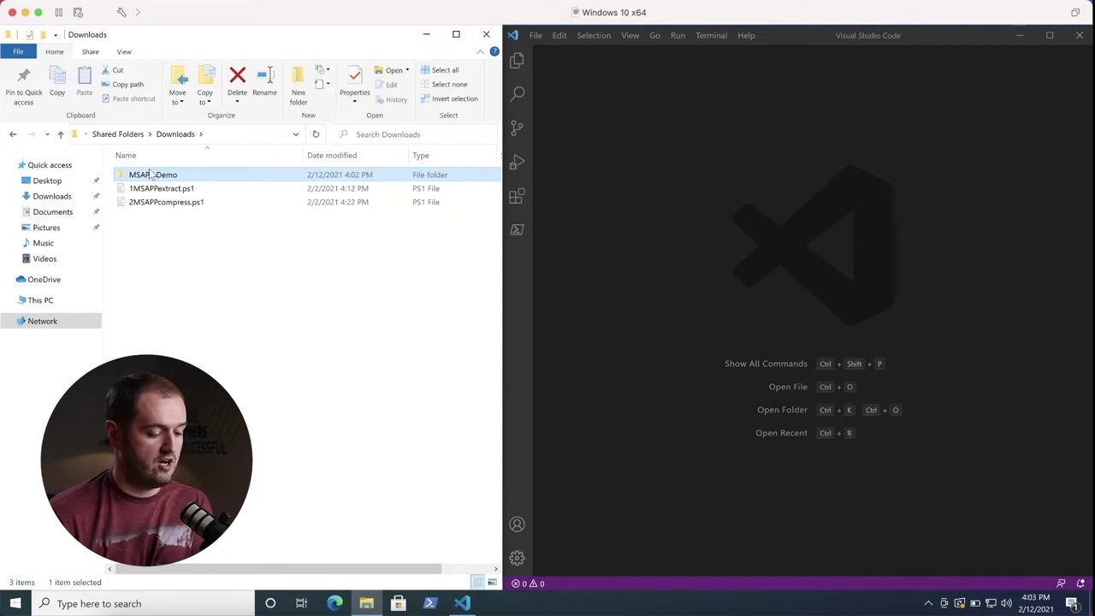
{"action": "right_click", "coordinate": [164, 205]}
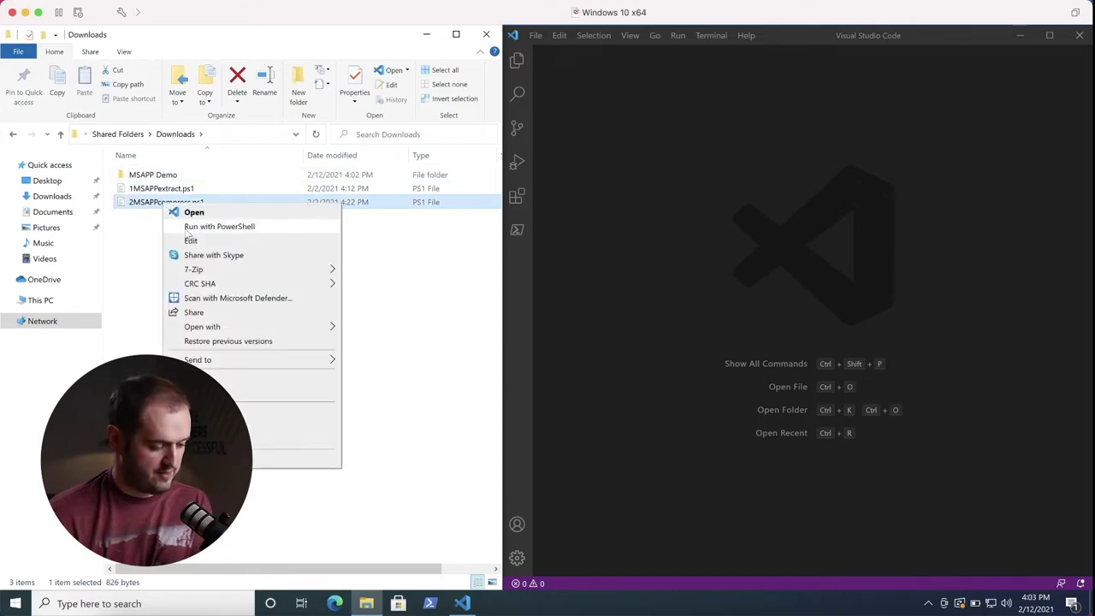
{"action": "left_click", "coordinate": [188, 228]}
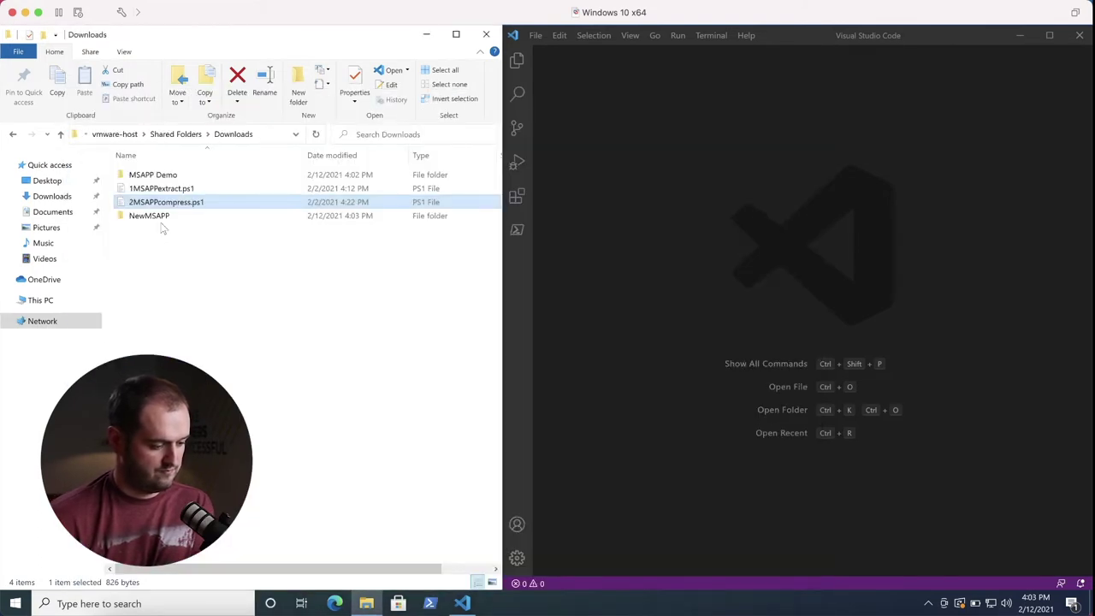
{"action": "double_click", "coordinate": [160, 217]}
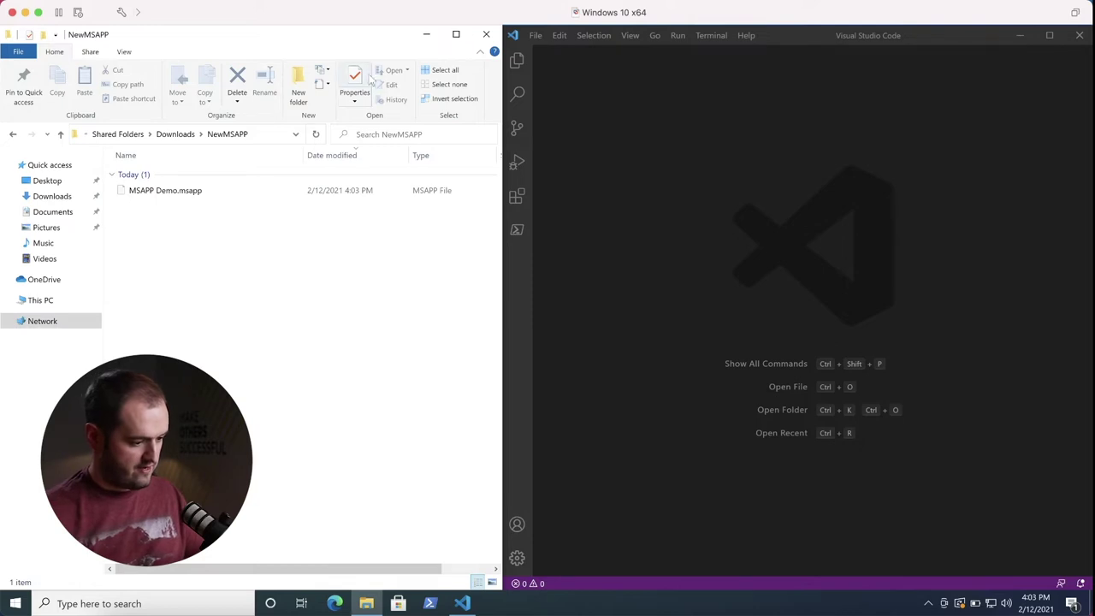
- Switch back to Power Apps in the browser and open MSAPP Demo.msapp from the NewMSAPP folder
{"action": "key", "text": "super+Tab"}
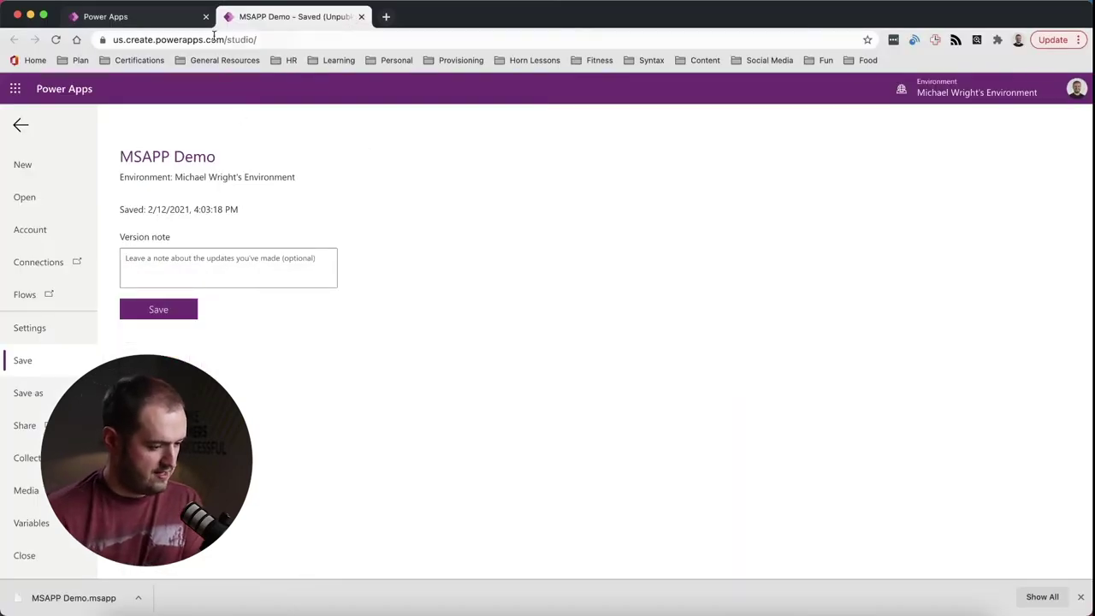
{"action": "left_click", "coordinate": [25, 199]}
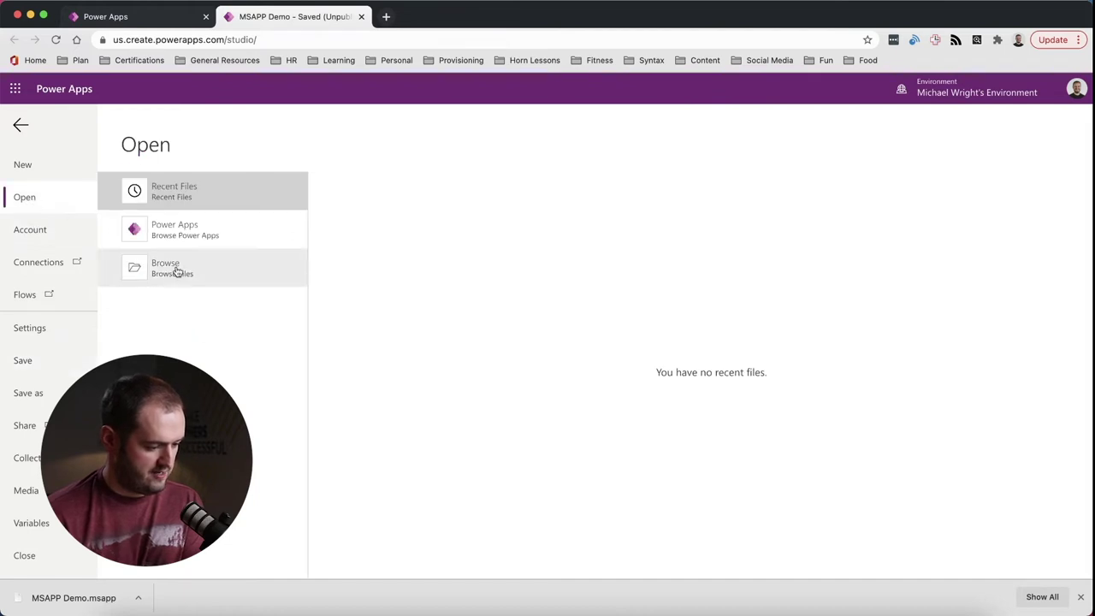
{"action": "left_click", "coordinate": [201, 284]}
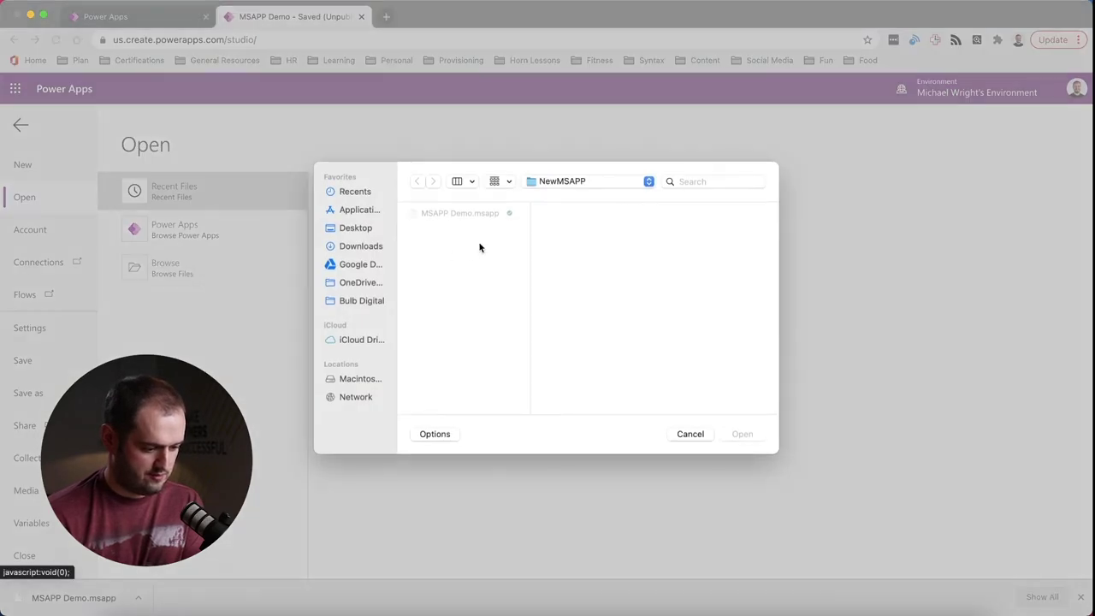
{"action": "left_click", "coordinate": [463, 214]}
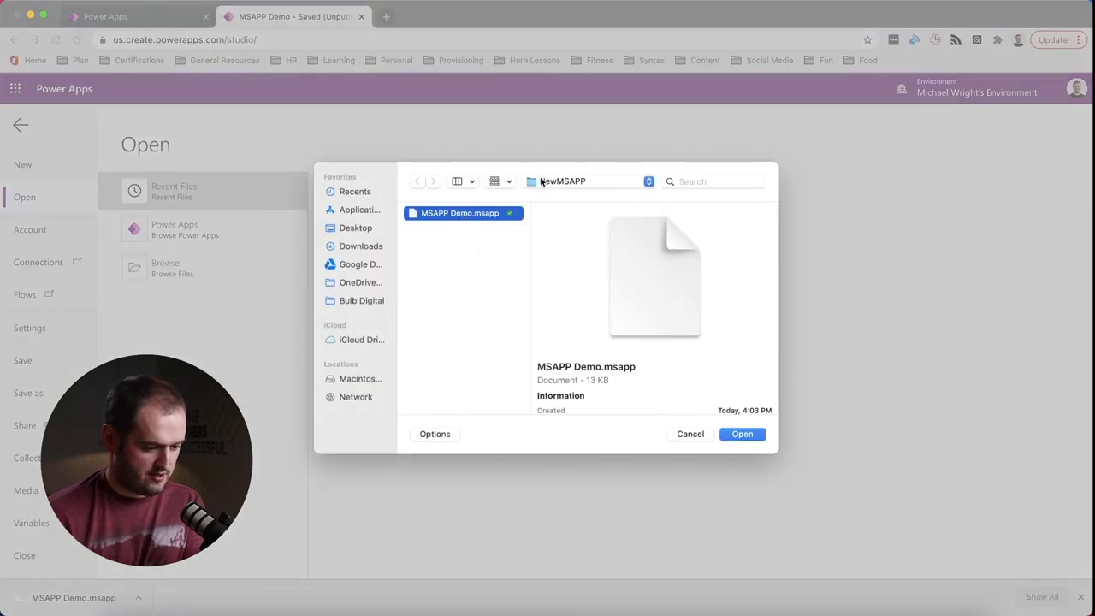
{"action": "left_click", "coordinate": [742, 434]}
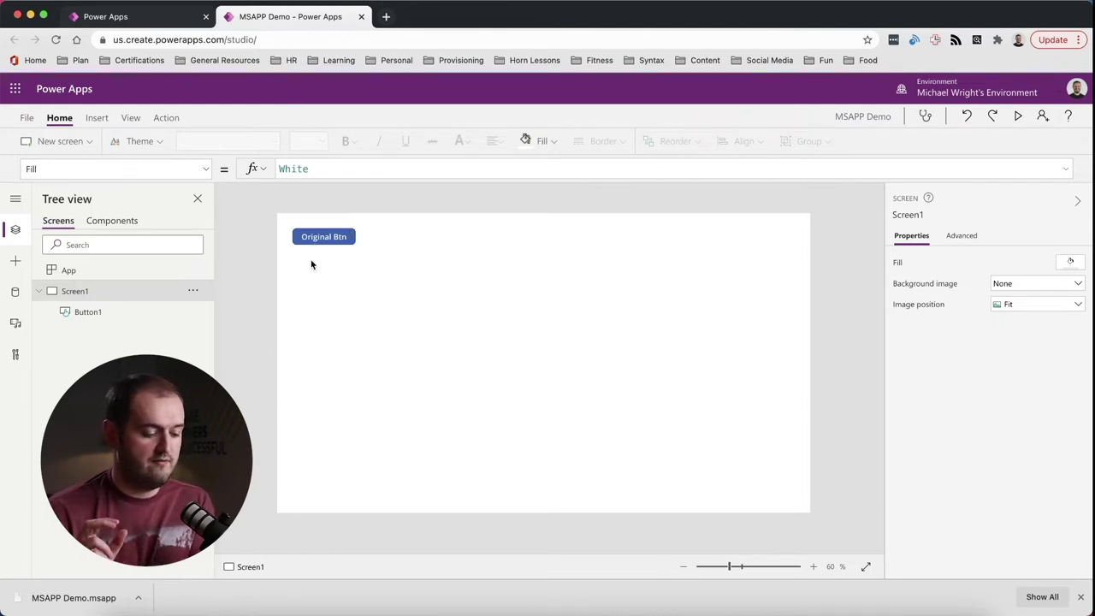
- Insert a second button beside Original Btn and open its flagged Fill formula for editing
{"action": "left_click", "coordinate": [96, 119]}
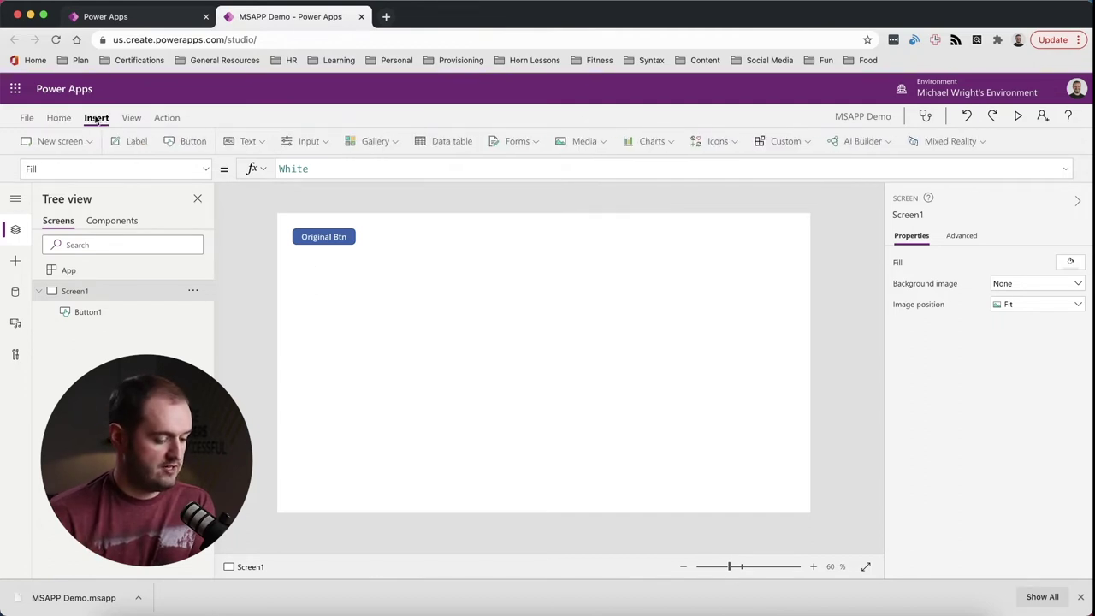
{"action": "left_click", "coordinate": [191, 142]}
{"action": "left_click_drag", "start_coordinate": [353, 253], "coordinate": [434, 245]}
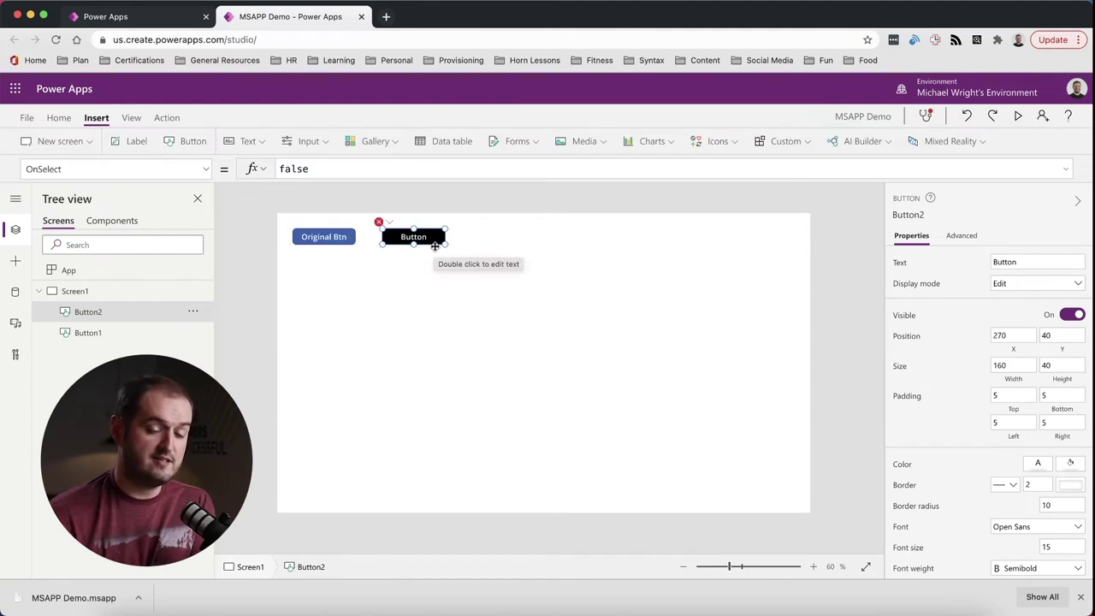
{"action": "left_click", "coordinate": [379, 222]}
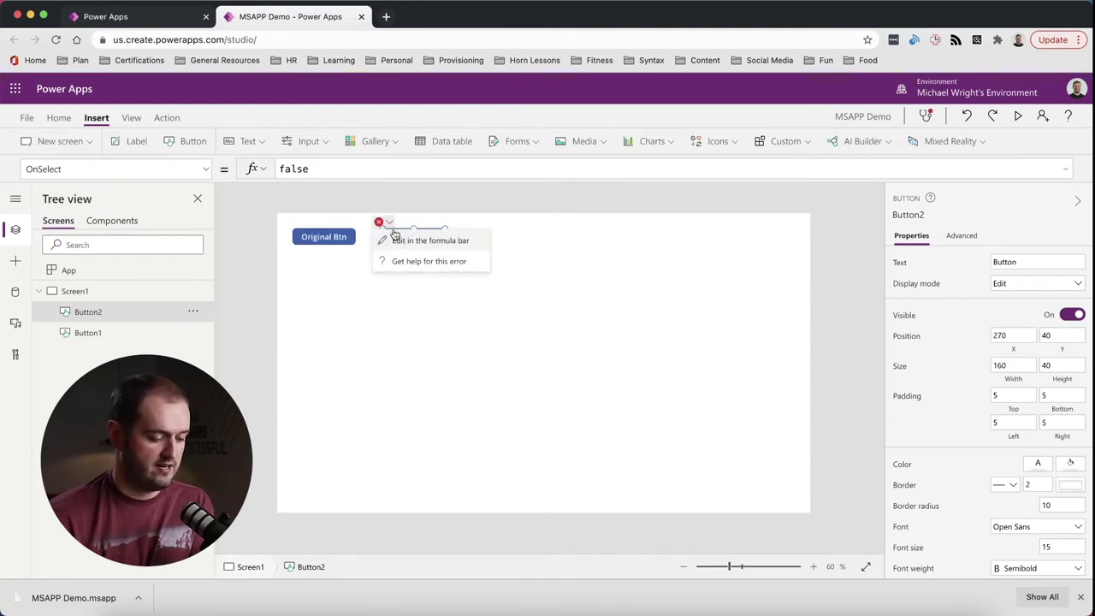
{"action": "left_click", "coordinate": [396, 237]}
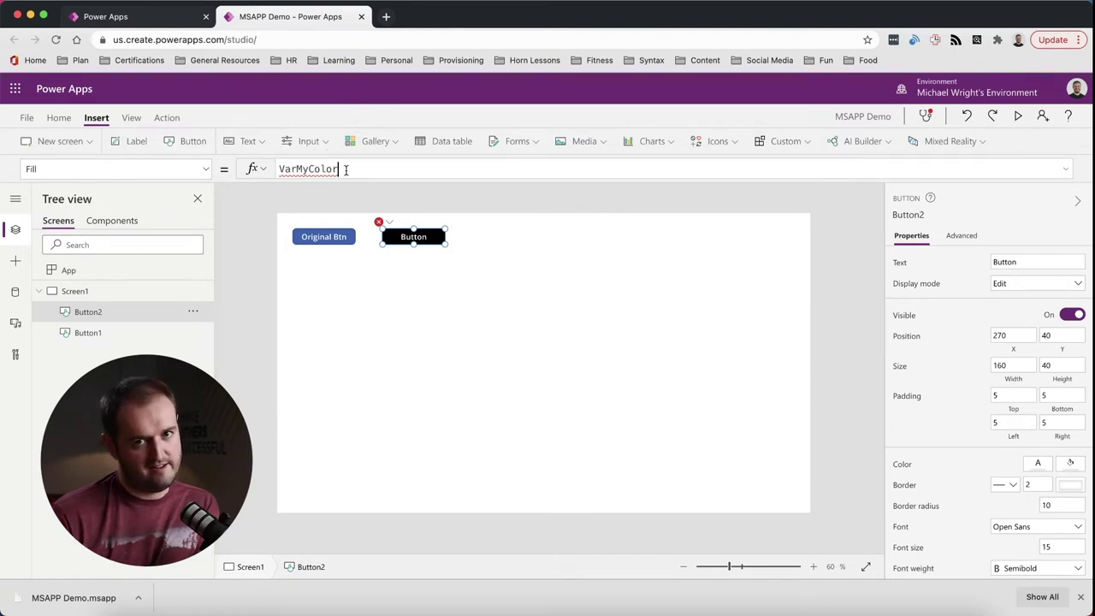
- Set the App object's OnStart formula to Set(VarMyColor, Green) and run OnStart
{"action": "left_click", "coordinate": [85, 276]}
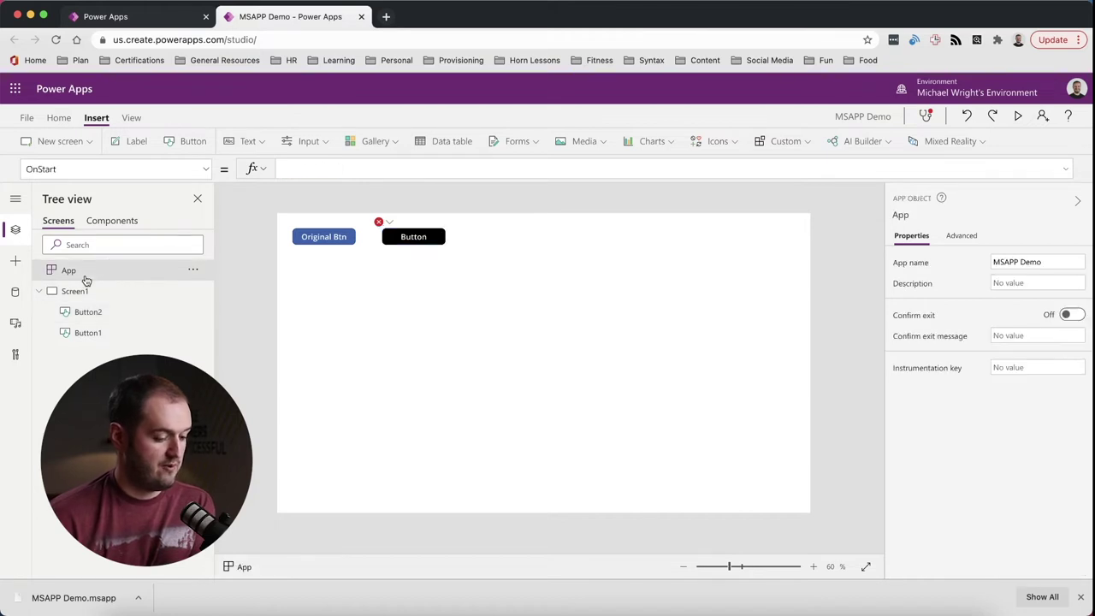
{"action": "left_click", "coordinate": [293, 163]}
{"action": "type", "text": "Set(VarM"}
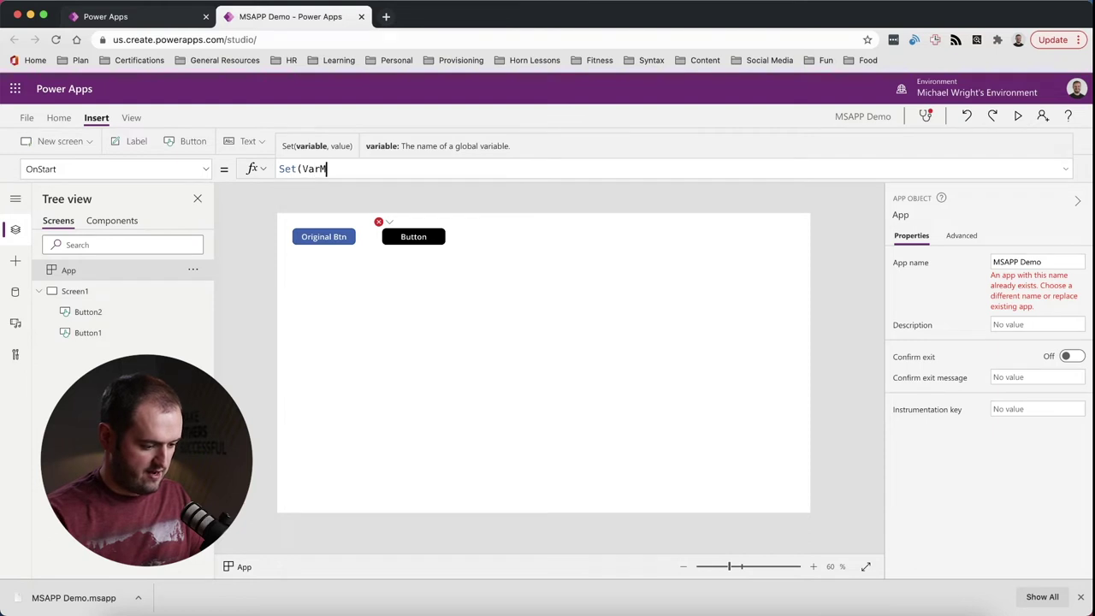
{"action": "type", "text": "yColor, Green)"}
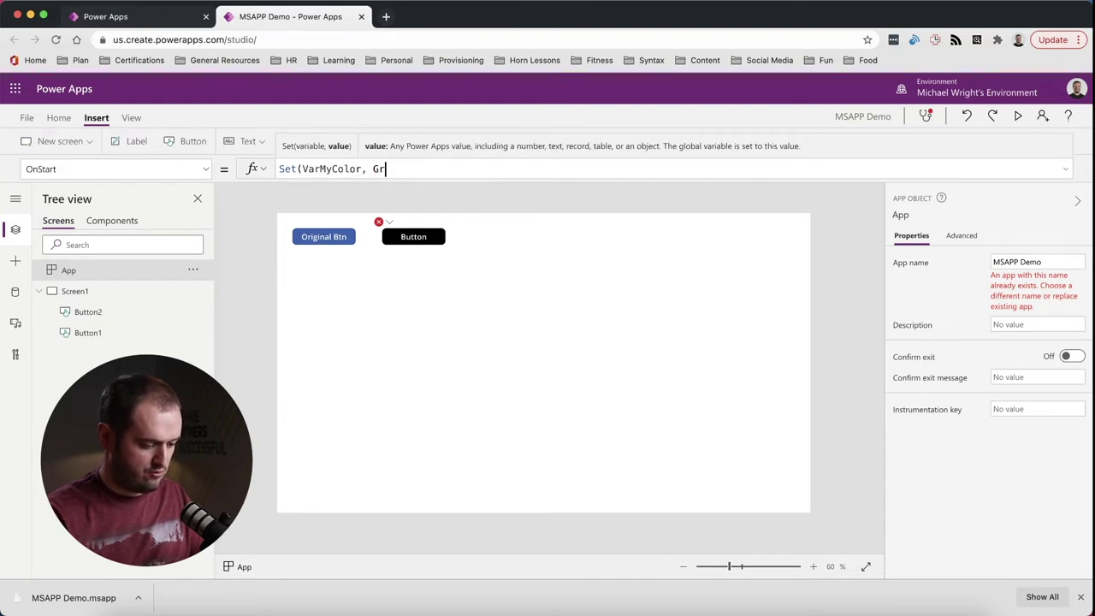
{"action": "left_click", "coordinate": [193, 271]}
{"action": "left_click", "coordinate": [216, 292]}
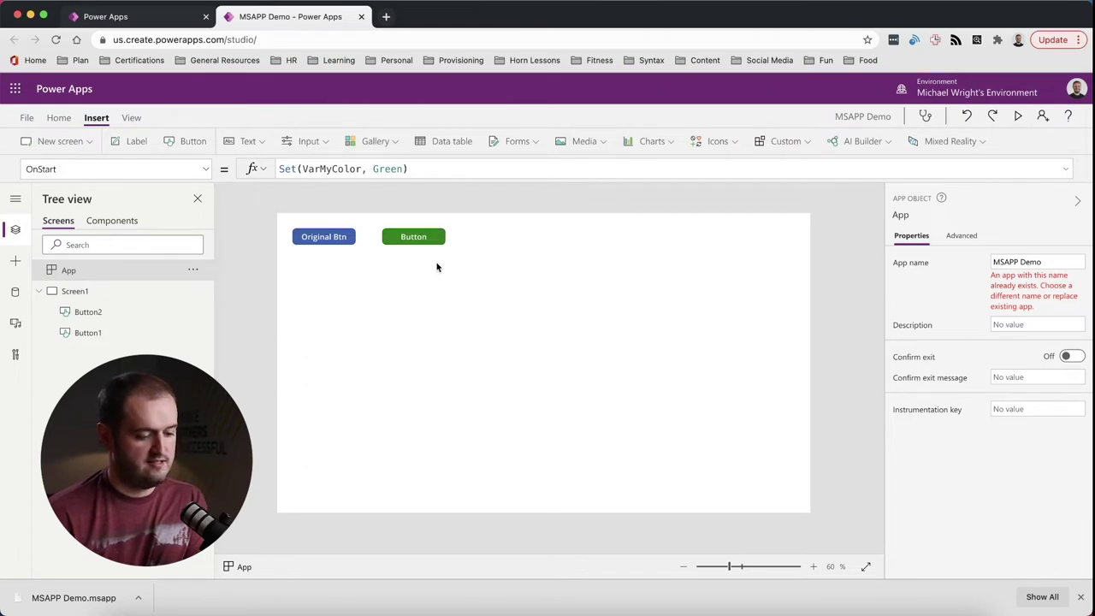